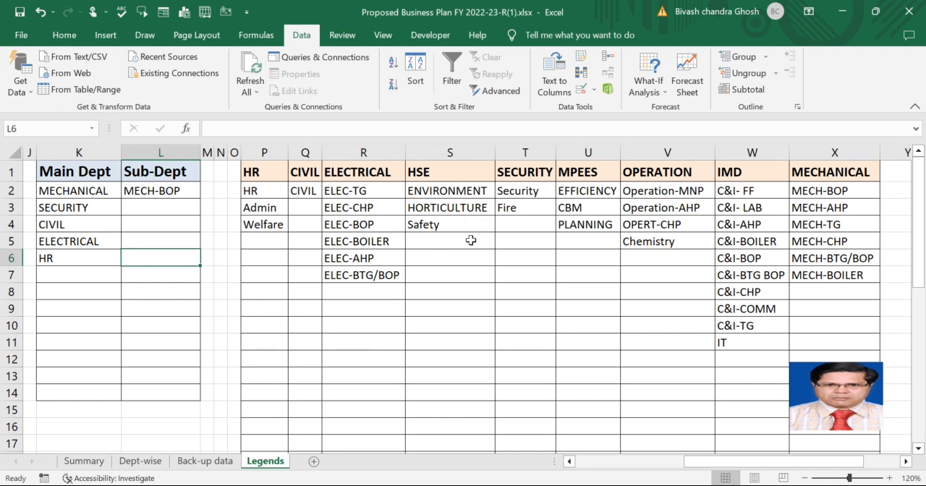
Set the main department in K6 to HSE and check the matching sub-department choices in L6.
left_click(71, 256)
left_click(127, 258)
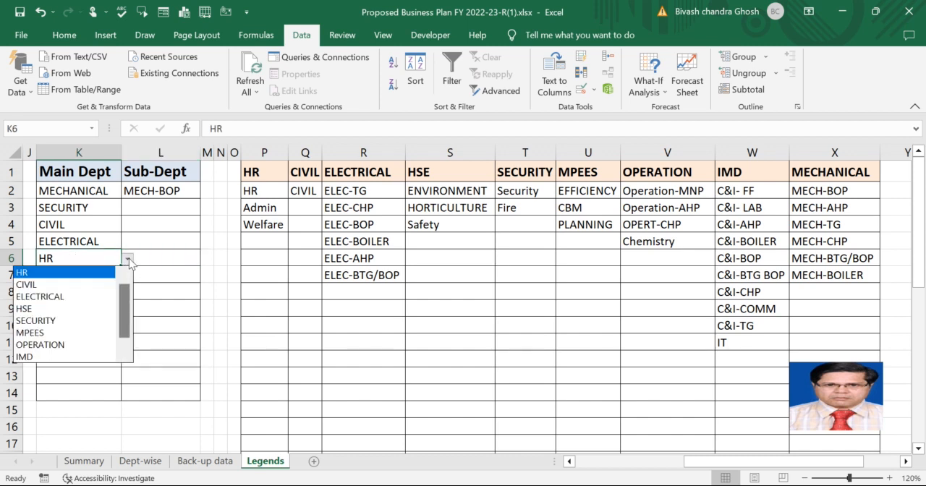
left_click(69, 309)
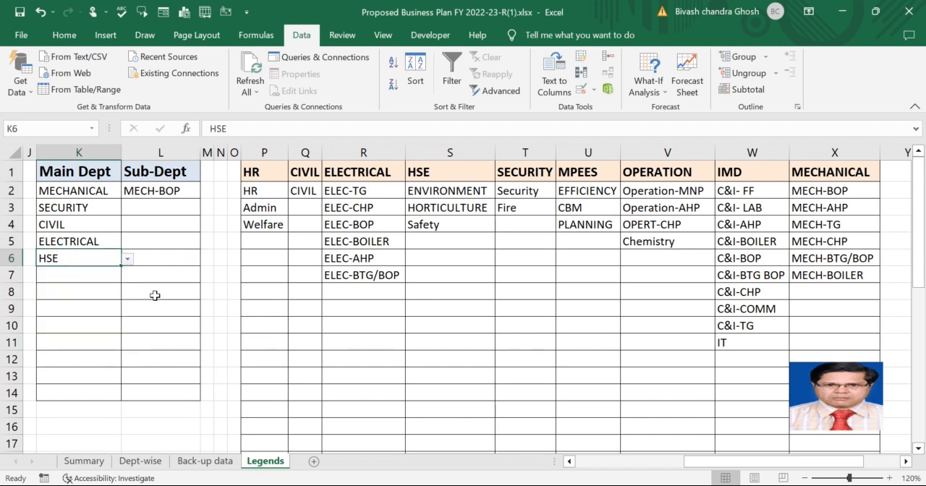
left_click(161, 259)
left_click(206, 259)
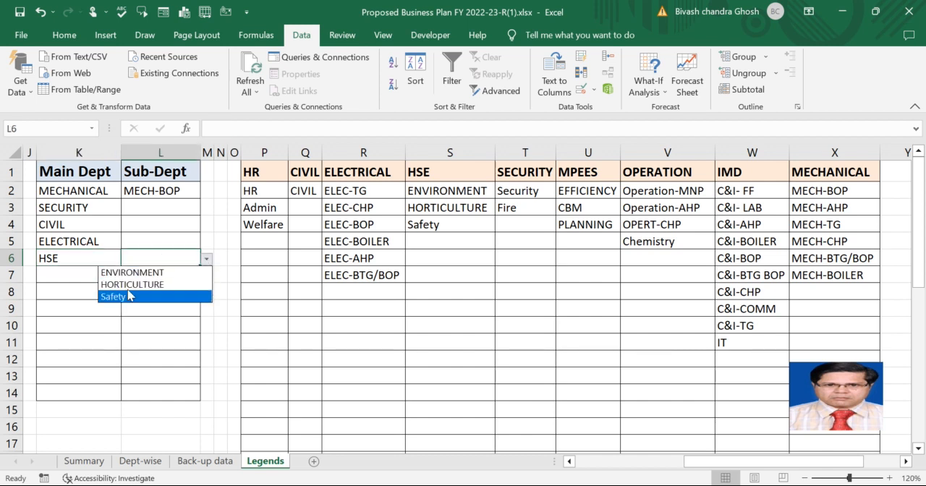
left_click(89, 257)
Change the main department in K6 to ELECTRICAL and check the dependent sub-department choices in L6.
left_click(103, 254)
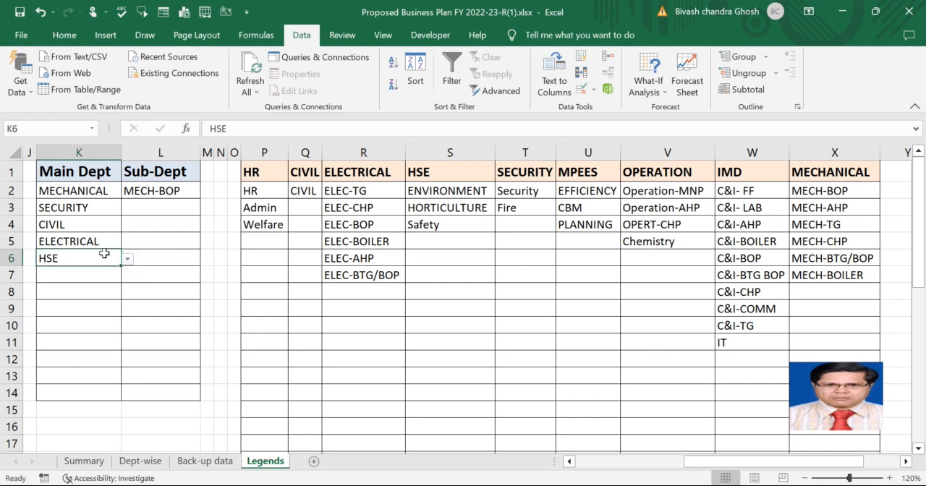
left_click(127, 259)
left_click(89, 282)
left_click(168, 262)
left_click(207, 258)
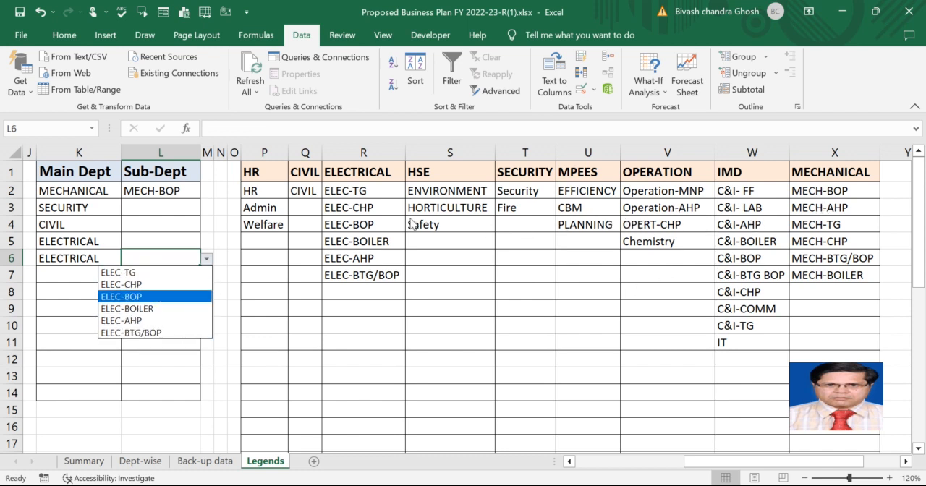
left_click(113, 258)
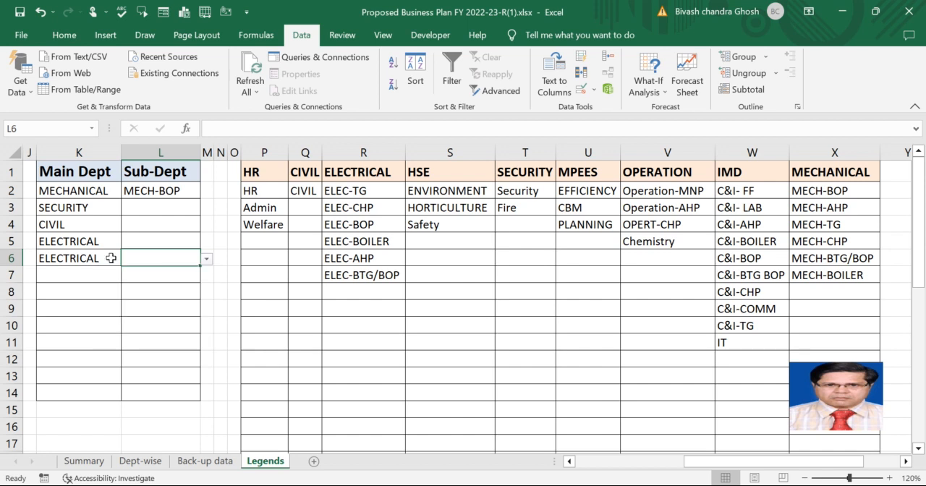
Set the main department in K6 to MECHANICAL and review the sub-department choices offered in L6.
left_click(110, 259)
left_click(128, 258)
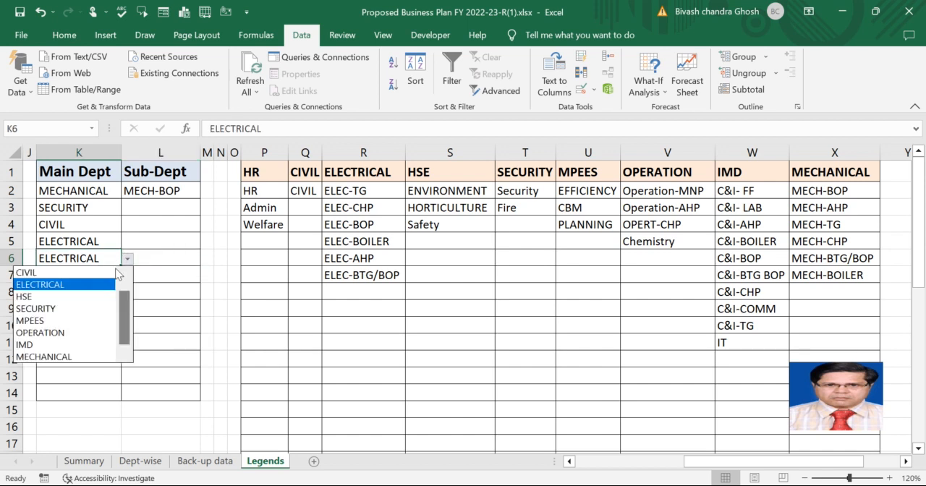
left_click(66, 357)
left_click(156, 258)
left_click(206, 262)
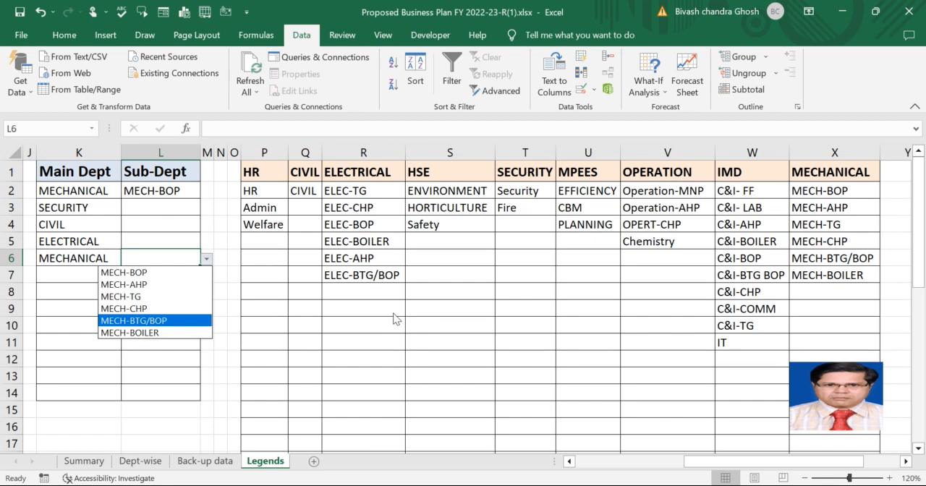
left_click(347, 327)
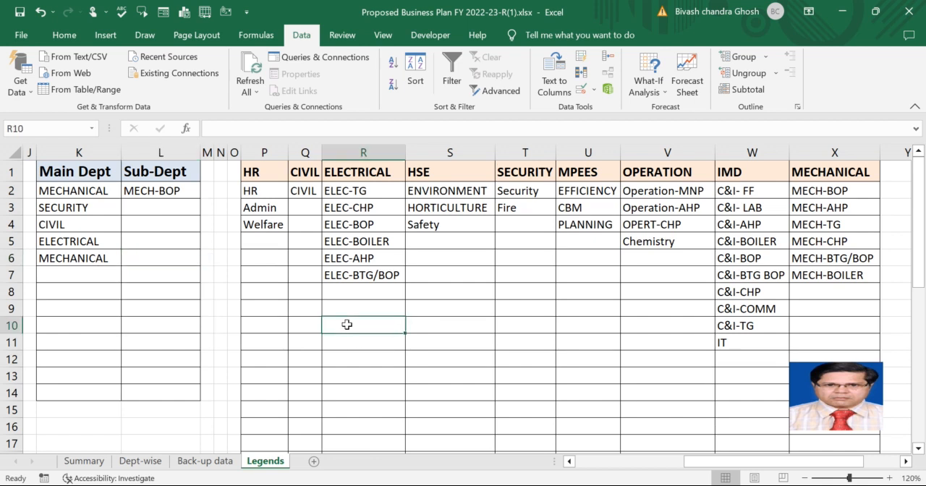
Apply list data validation with the source Yes,NO to cells R10:R16 and check the dropdown in R10.
left_click_drag(337, 321, 355, 399)
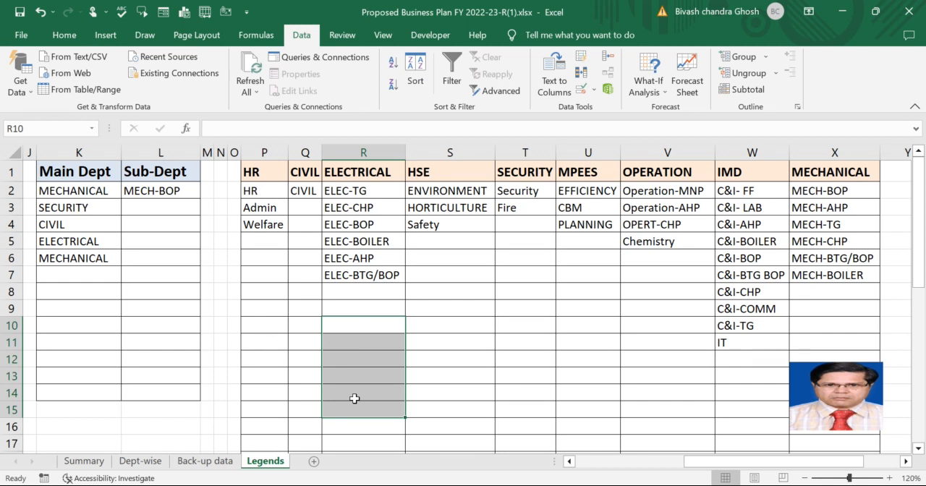
left_click_drag(364, 327, 364, 410)
left_click_drag(355, 325, 352, 413)
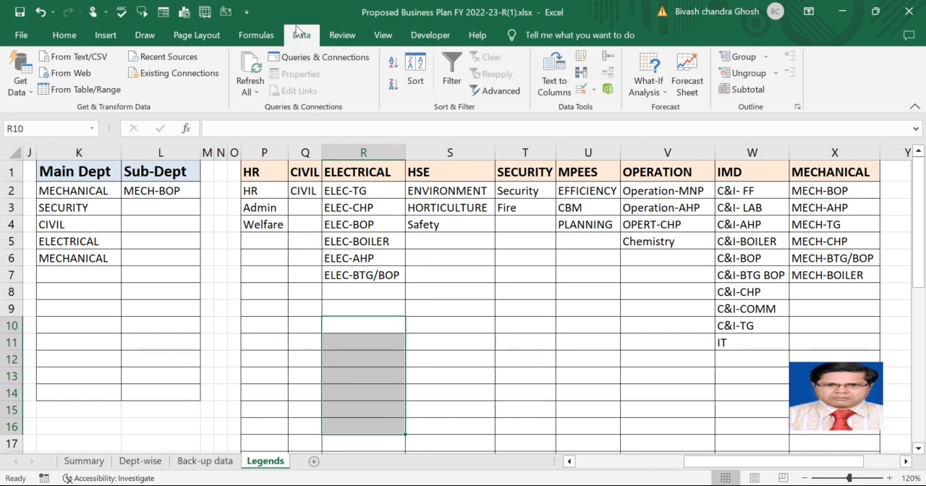
left_click(593, 90)
left_click(602, 110)
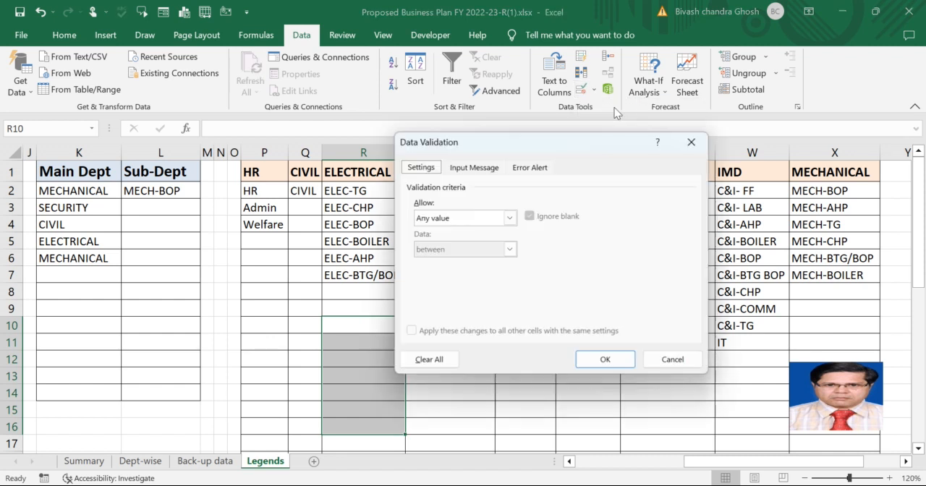
left_click(509, 218)
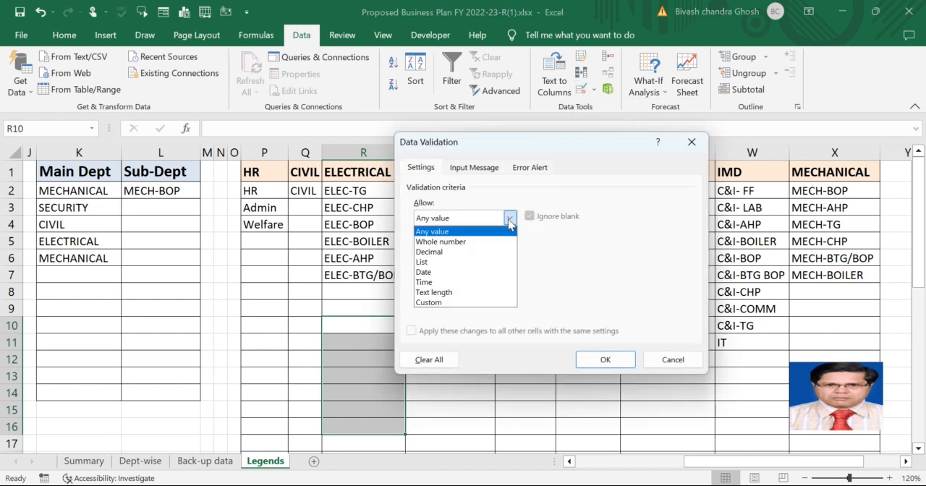
left_click(449, 261)
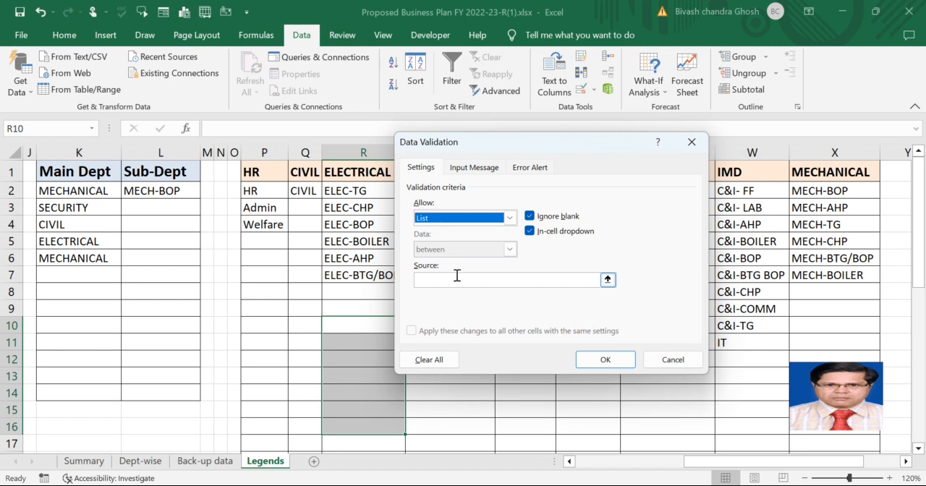
left_click(457, 277)
type("Yes,NO")
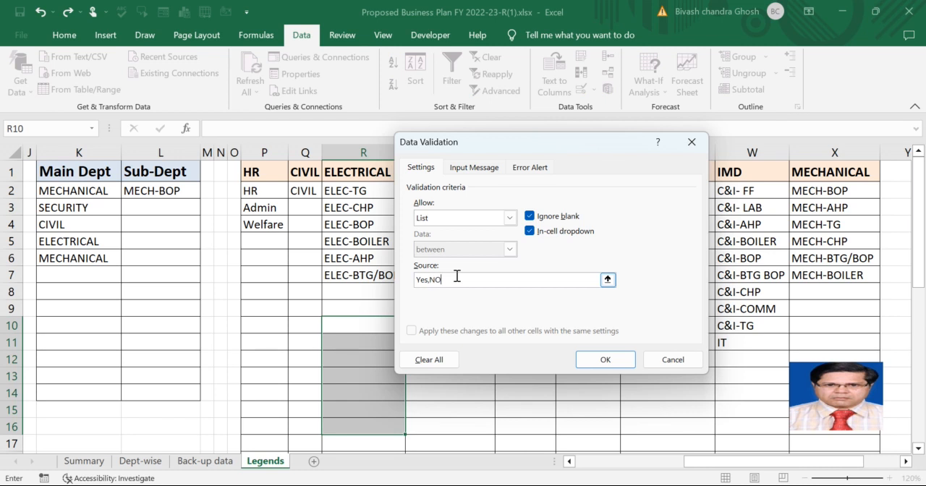
left_click(606, 360)
left_click(412, 326)
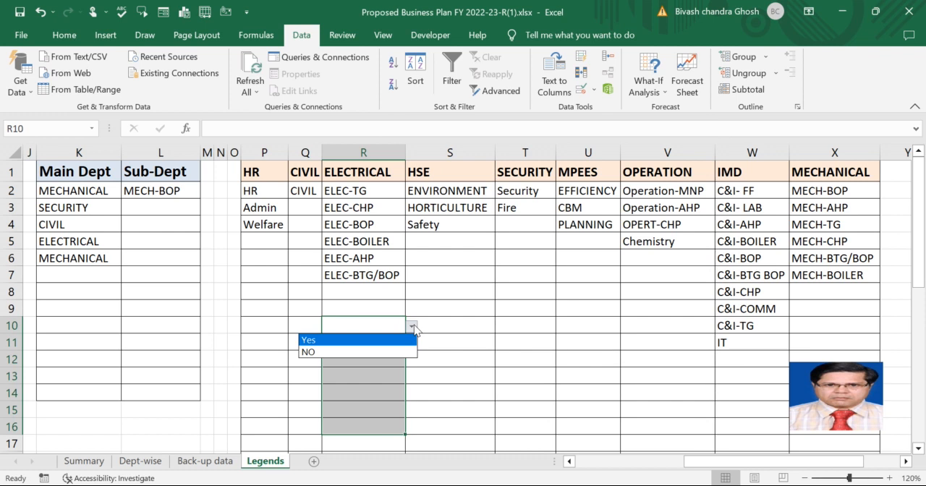
left_click(414, 327)
Apply list data validation to cells T10:T16, using the department headers in P1:X1 (DeptList) as the source.
left_click_drag(525, 326, 532, 421)
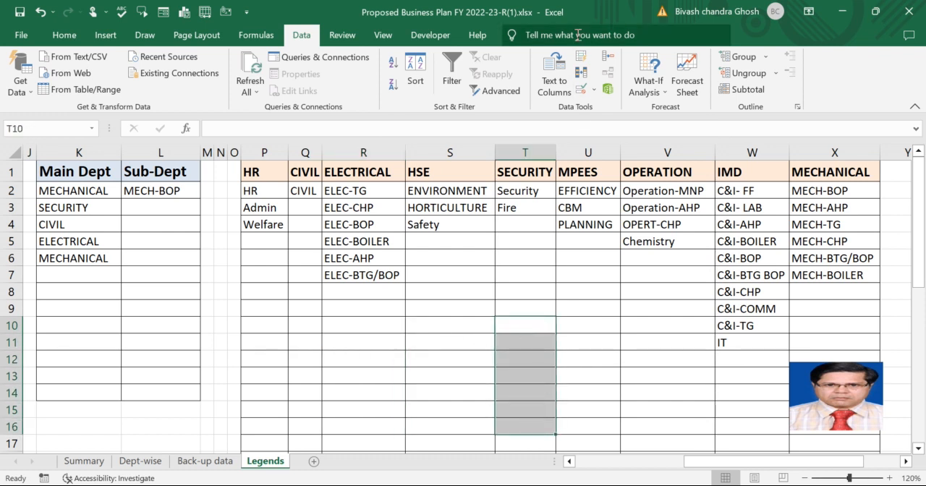
left_click(593, 89)
left_click(620, 115)
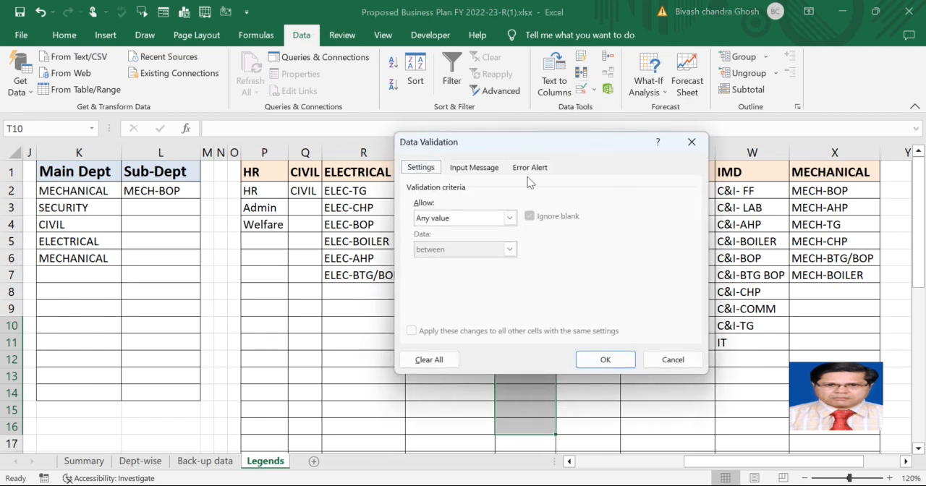
left_click(509, 218)
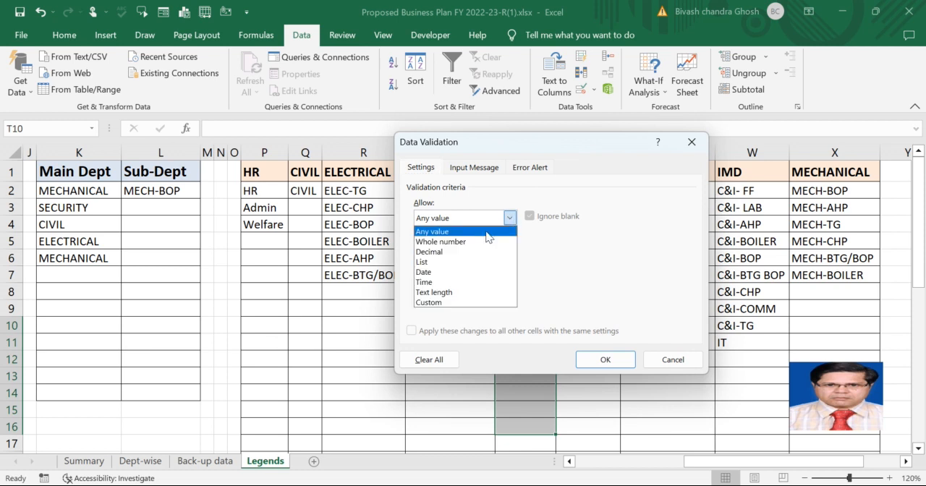
left_click(442, 262)
left_click_drag(485, 141, 478, 213)
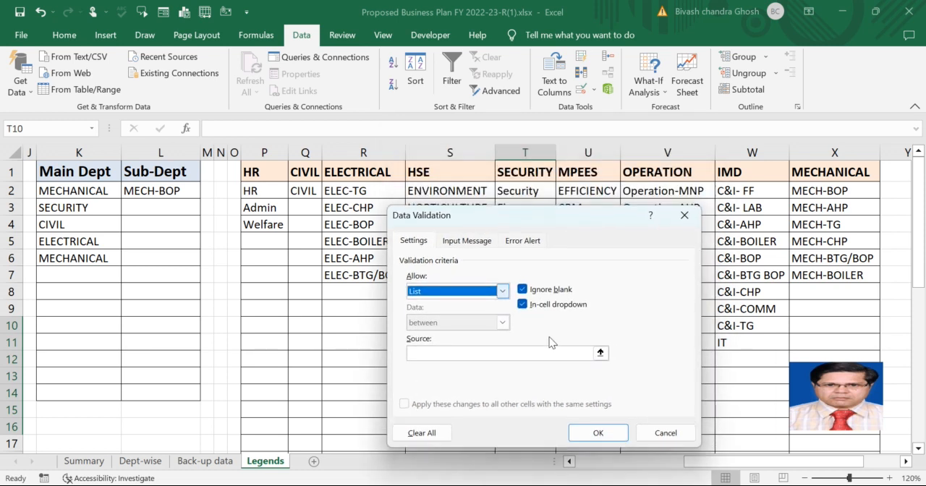
left_click(600, 352)
left_click_drag(259, 173, 822, 169)
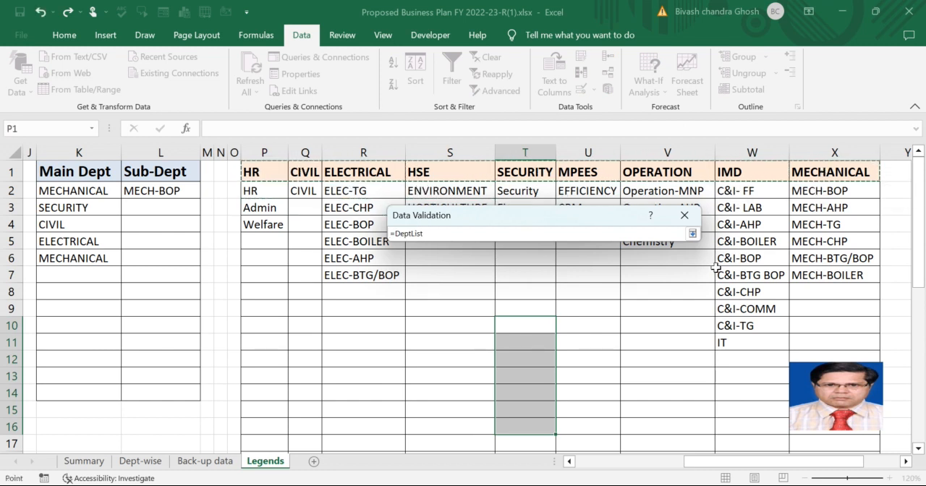
left_click(692, 233)
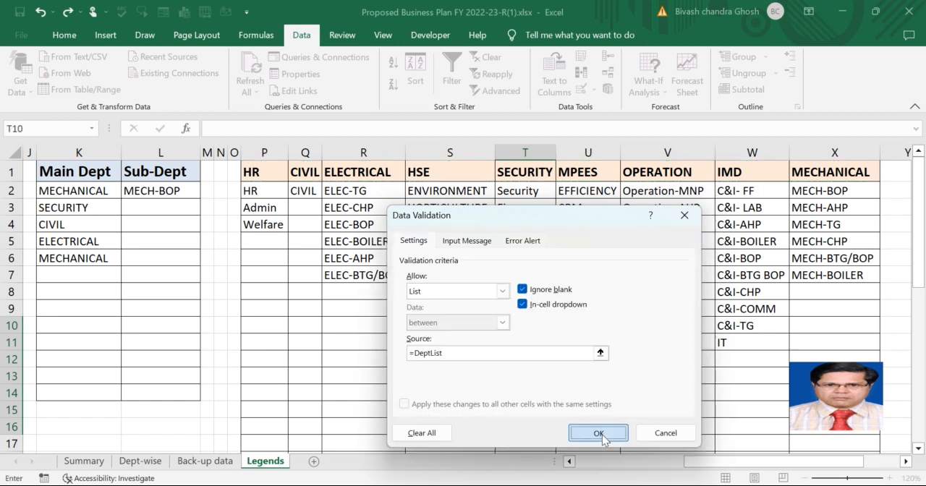
left_click(599, 434)
Choose ELECTRICAL from the dropdown in T10 and MPEES from the dropdown in T11.
left_click(562, 327)
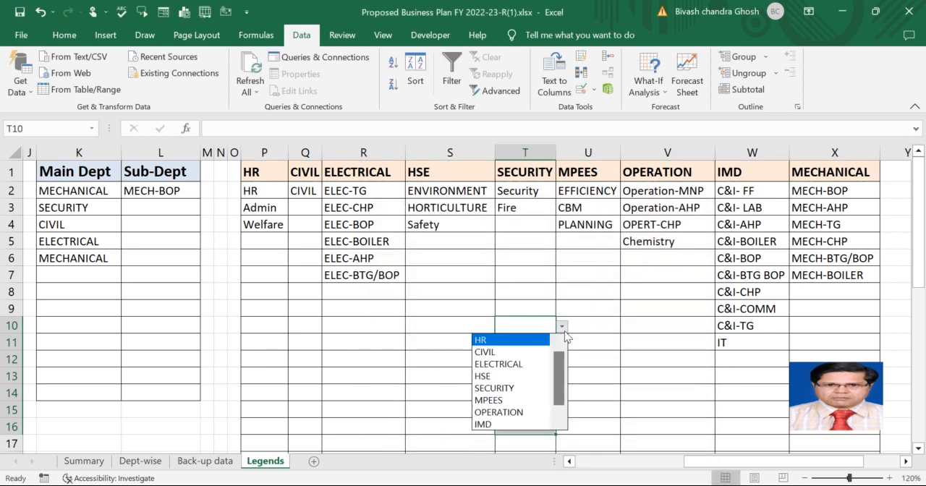
mouse_move(557, 372)
left_mouse_down()
mouse_move(562, 401)
mouse_move(562, 358)
left_mouse_up()
left_click(506, 364)
left_click(526, 340)
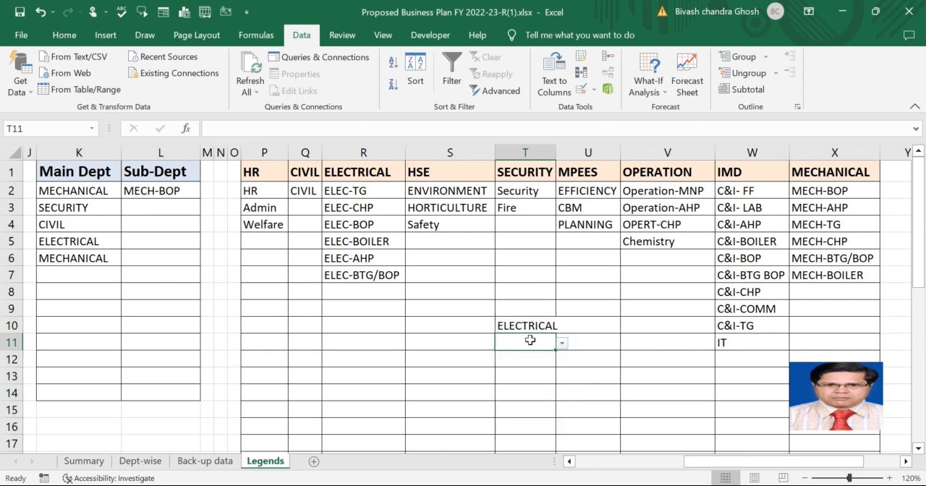
left_click(562, 344)
left_click(529, 382)
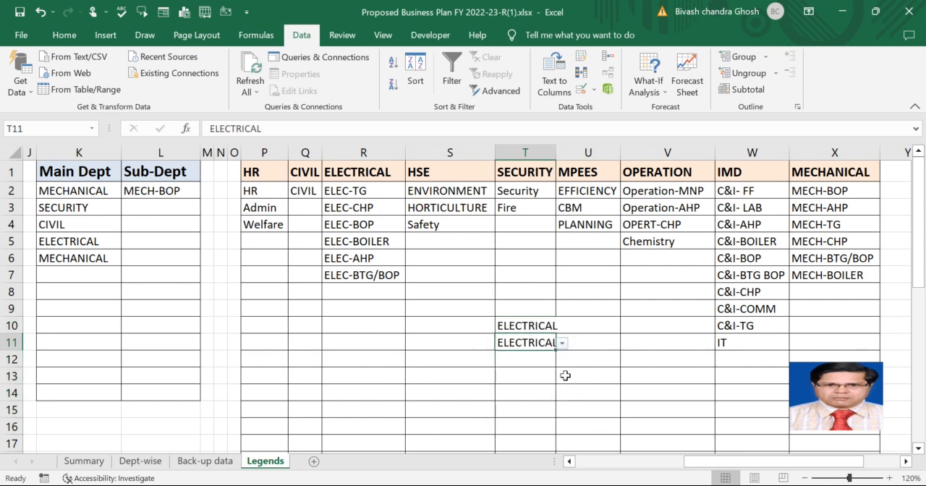
left_click(562, 344)
left_click(527, 406)
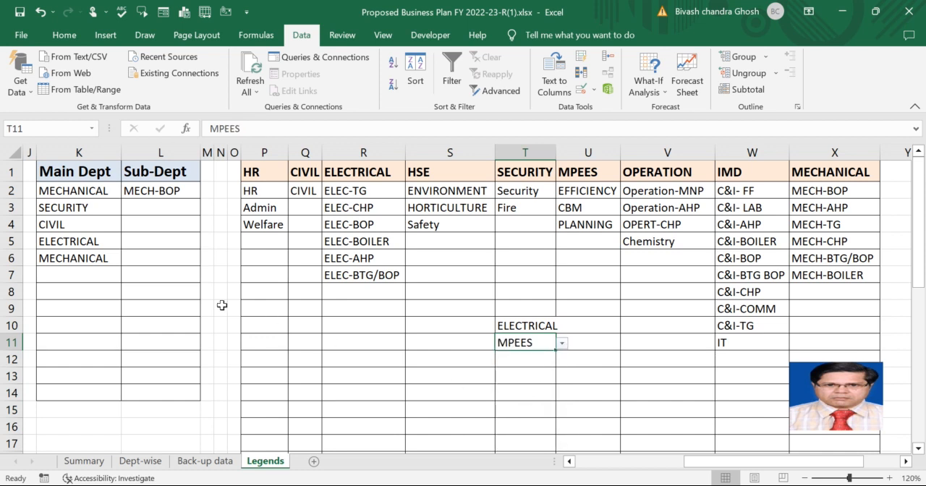
Examine the Main Dept dropdown cells and the range names of the HR and ELECTRICAL sub-department lists.
left_click(92, 208)
left_click(93, 189)
left_click(87, 240)
left_click(83, 275)
left_click(78, 295)
left_click(85, 327)
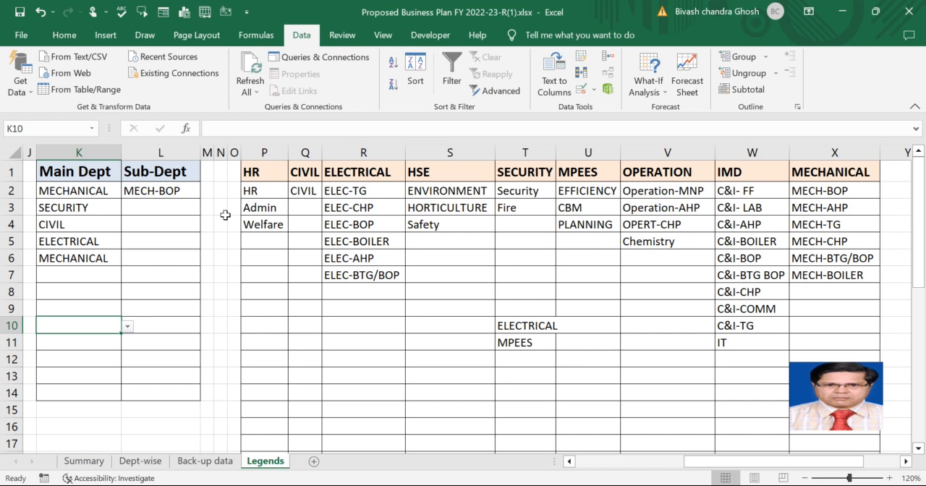
left_click(264, 191)
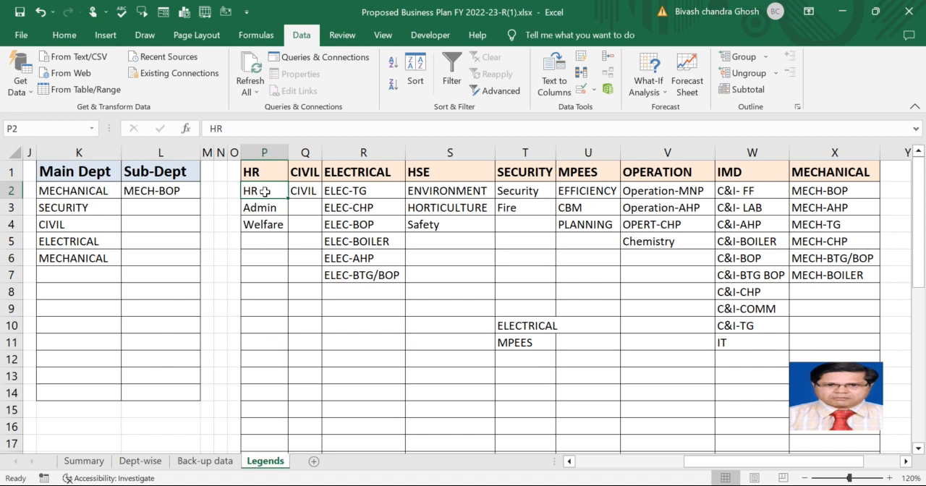
left_click_drag(265, 191, 269, 223)
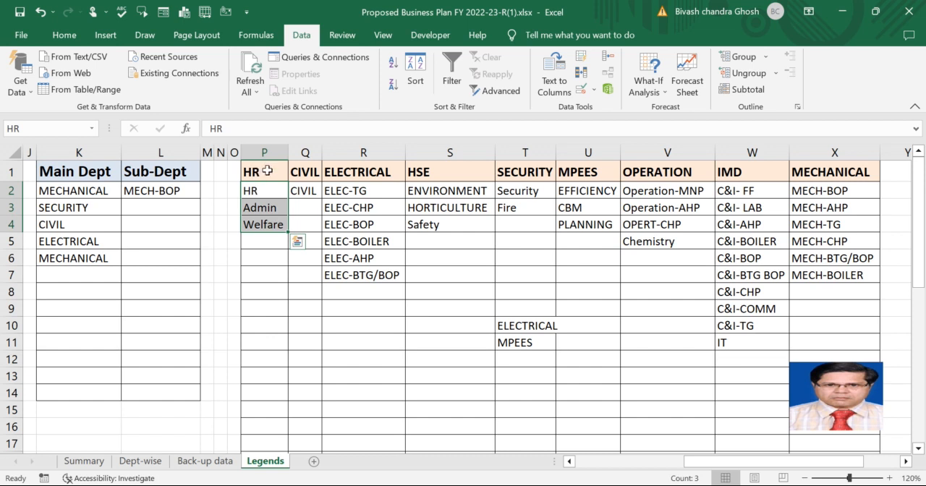
left_click_drag(264, 193, 269, 224)
left_click_drag(353, 191, 370, 275)
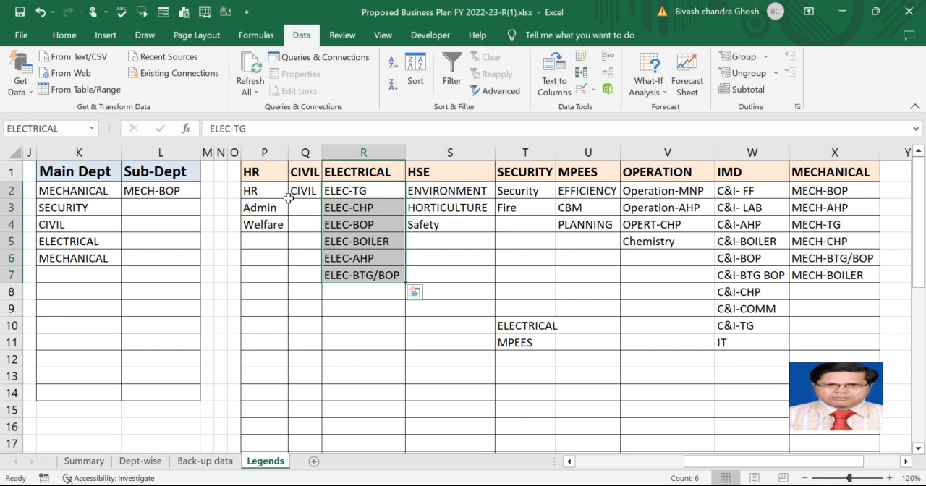
left_click(354, 311)
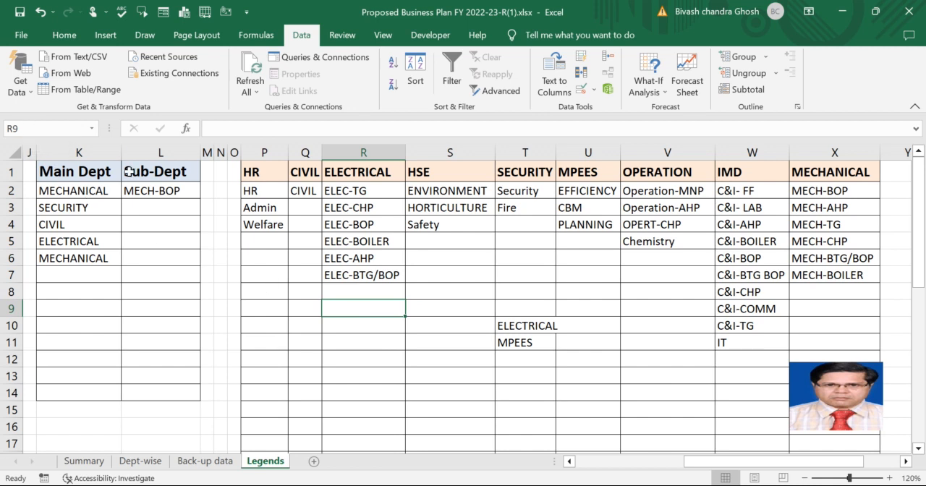
left_click_drag(352, 309, 353, 320)
key("alt+Tab")
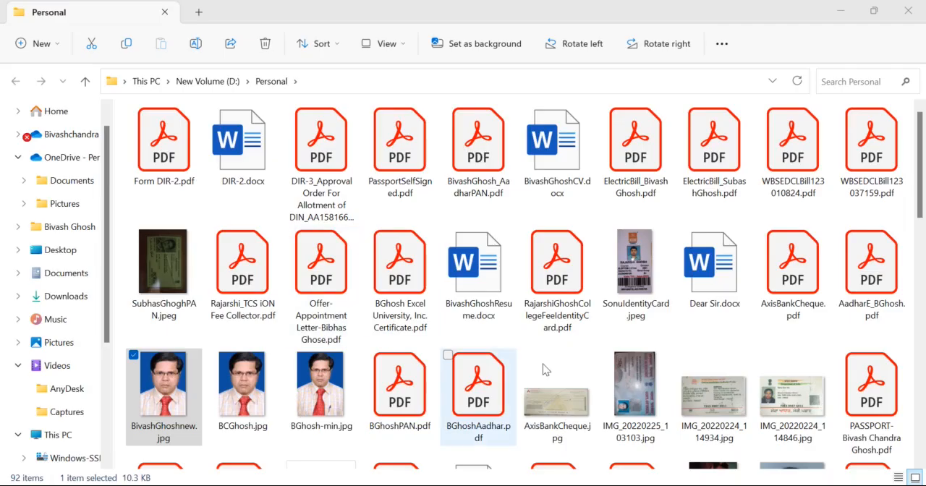
left_click(582, 483)
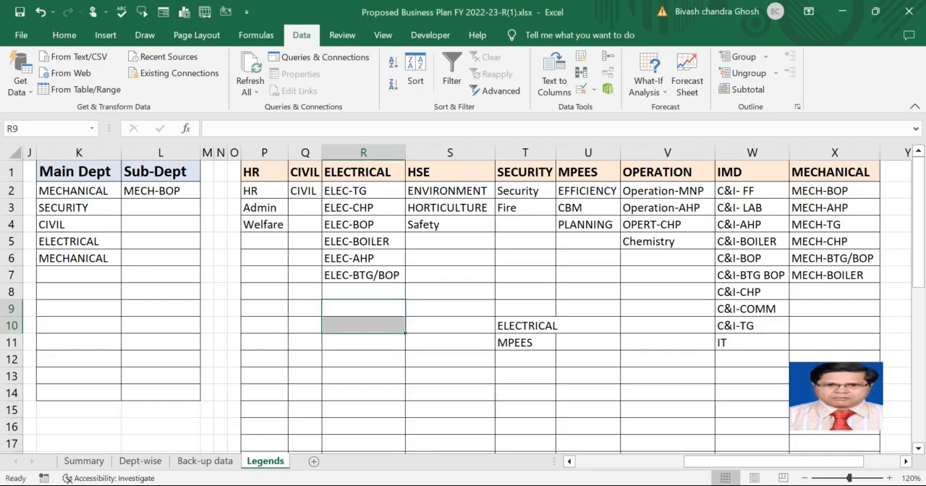
Assign the range name B to cells R9:R10 and reselect the range to check its name.
left_click_drag(367, 310, 367, 325)
left_click(39, 130)
type("Bivash")
key("Return")
left_click(319, 353)
left_click_drag(338, 310, 338, 322)
Check the range names of the sub-department lists under the HSE and SECURITY headers.
left_click_drag(437, 191, 434, 226)
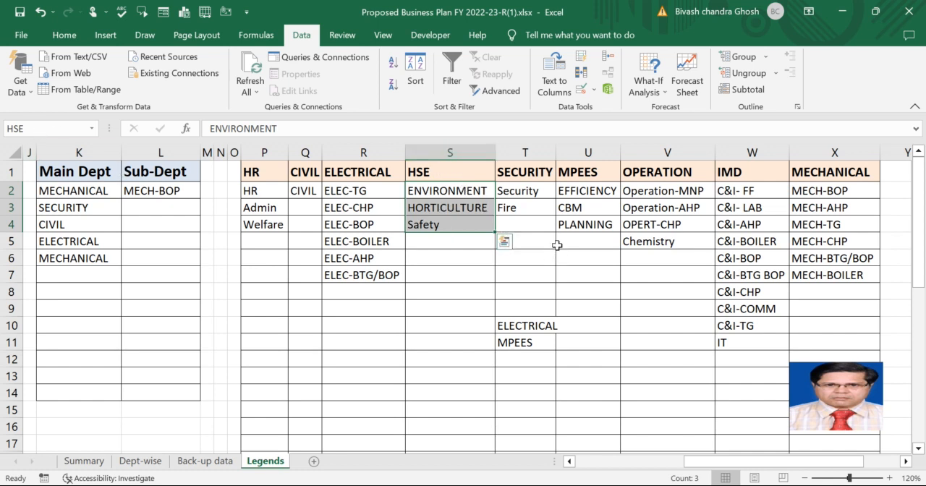
left_click_drag(532, 191, 533, 207)
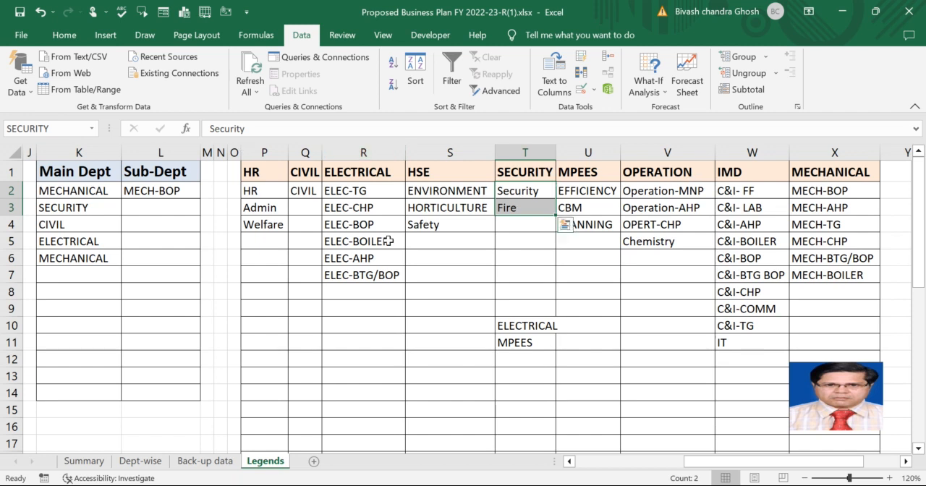
Apply list data validation with the source =INDIRECT($K2) to the Sub-Dept cells L2:L14.
left_click(152, 207)
left_click_drag(154, 191, 177, 391)
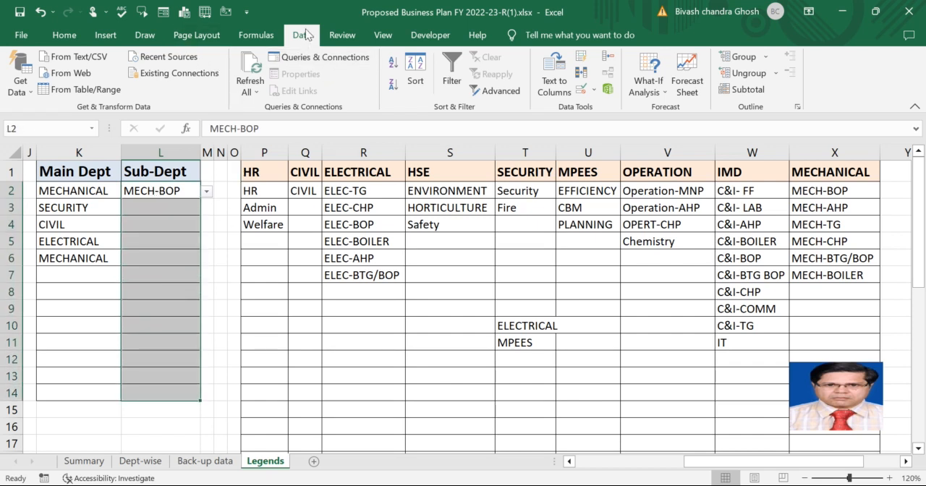
left_click(593, 90)
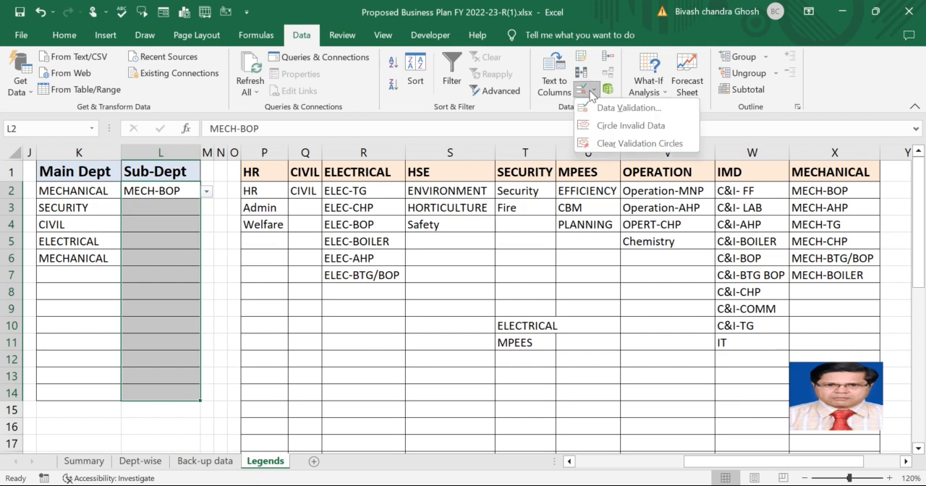
left_click(610, 106)
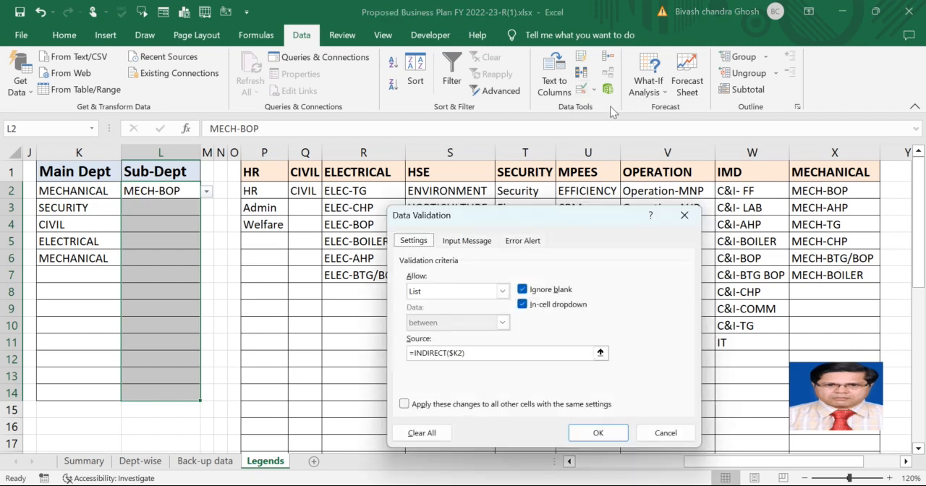
left_click(503, 292)
left_click(503, 292)
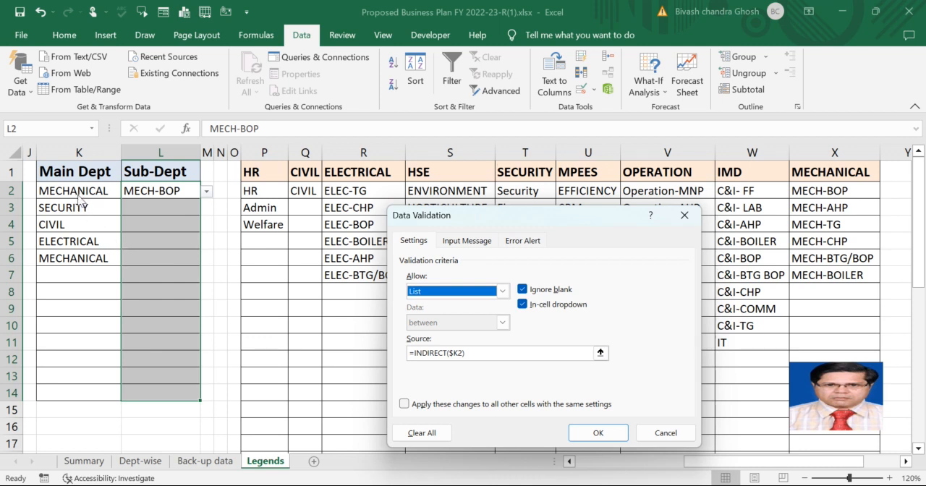
left_click(460, 355)
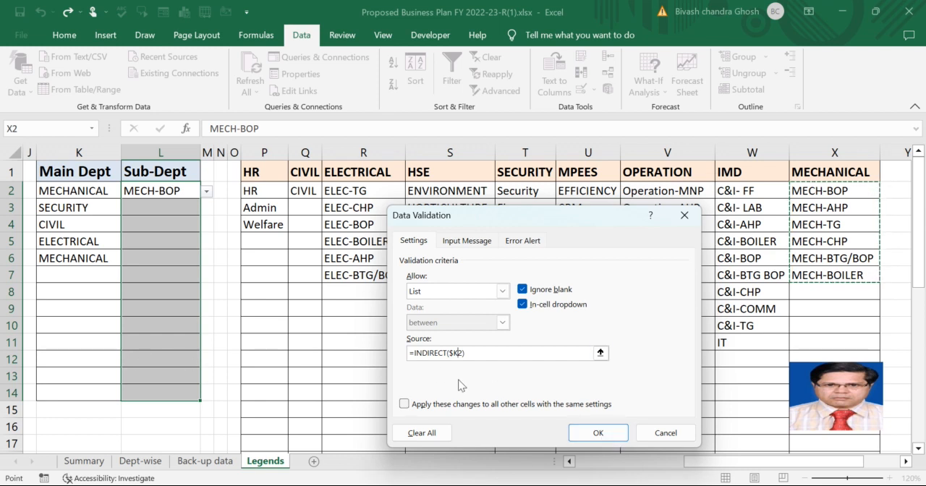
left_click(600, 436)
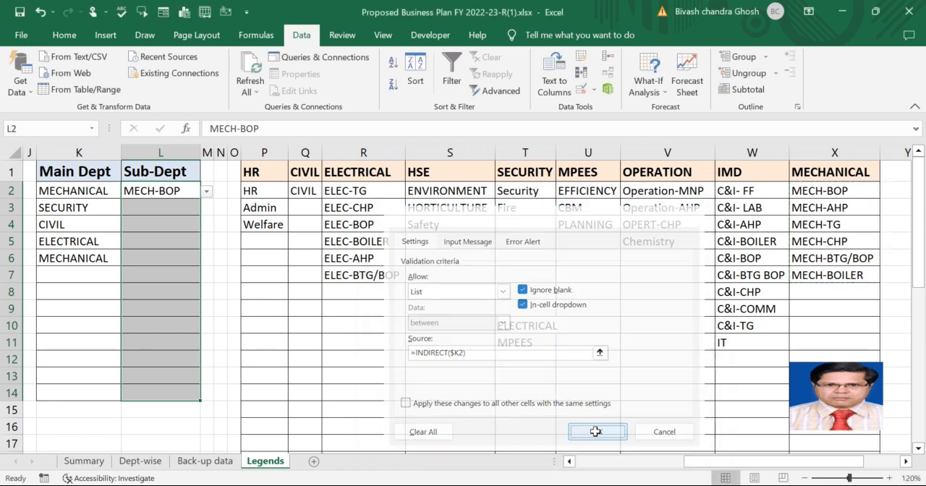
Examine the sub-department options offered in L2 for the main department in K2.
left_click(93, 191)
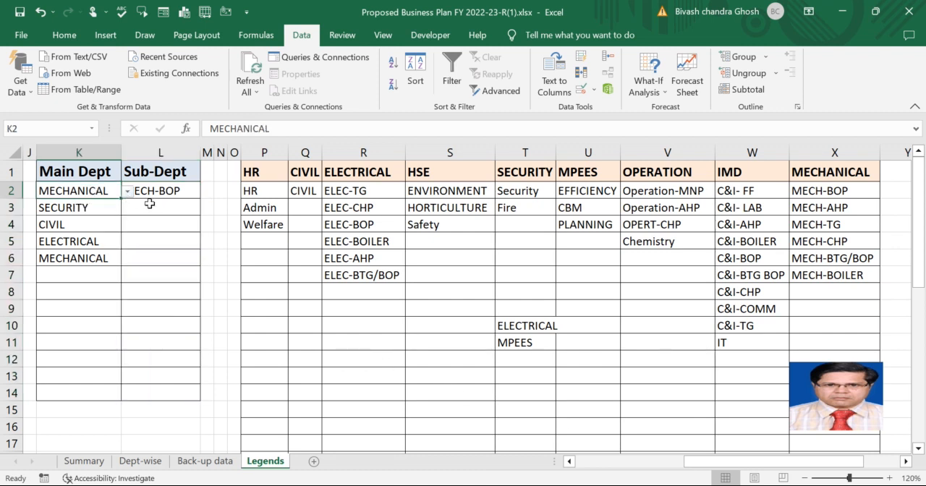
left_click(167, 191)
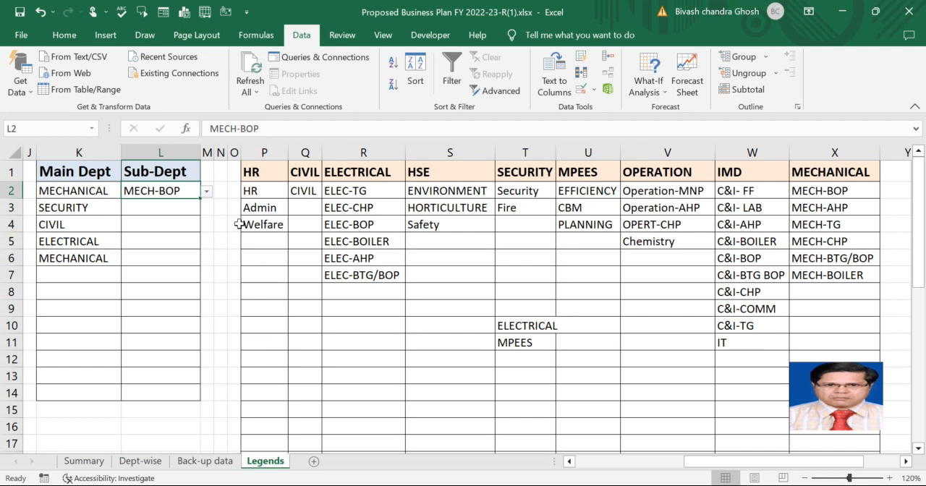
left_click(207, 191)
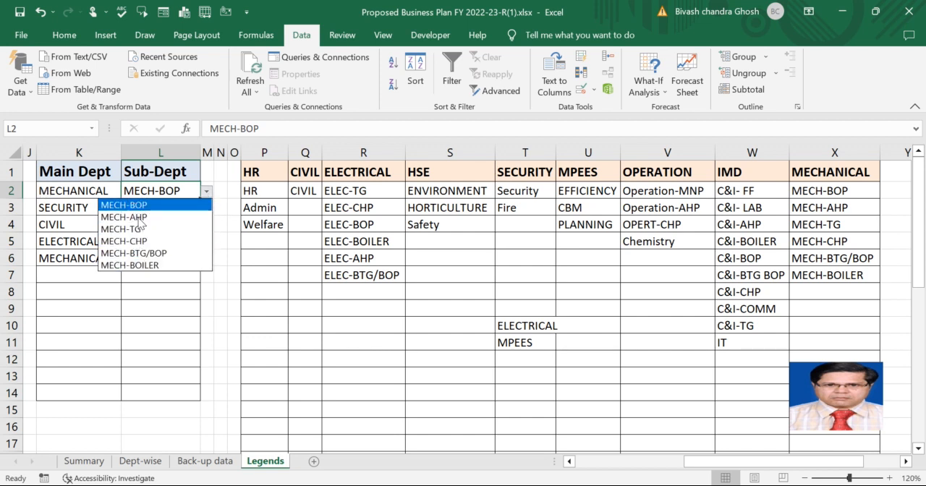
left_click(81, 210)
Choose CIVIL as the main department in K7 and CIVIL as its sub-department in L7.
left_click(72, 272)
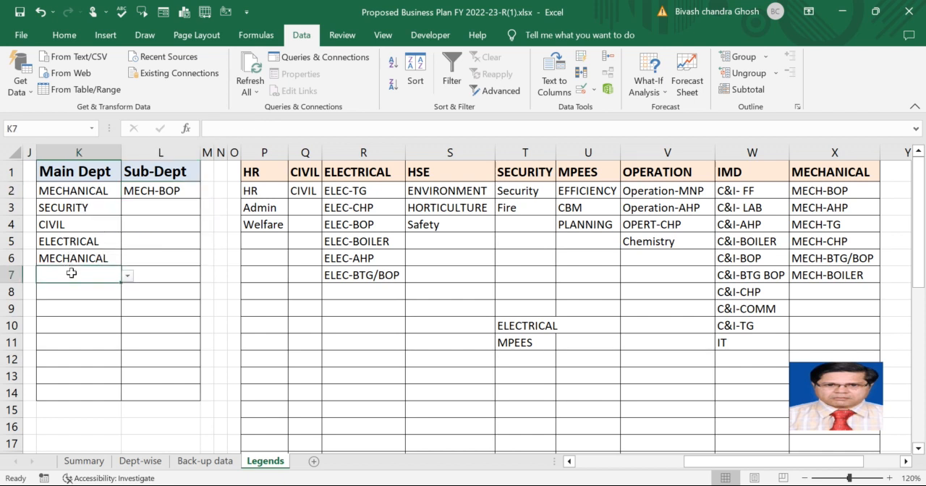
left_click(127, 277)
left_click(91, 301)
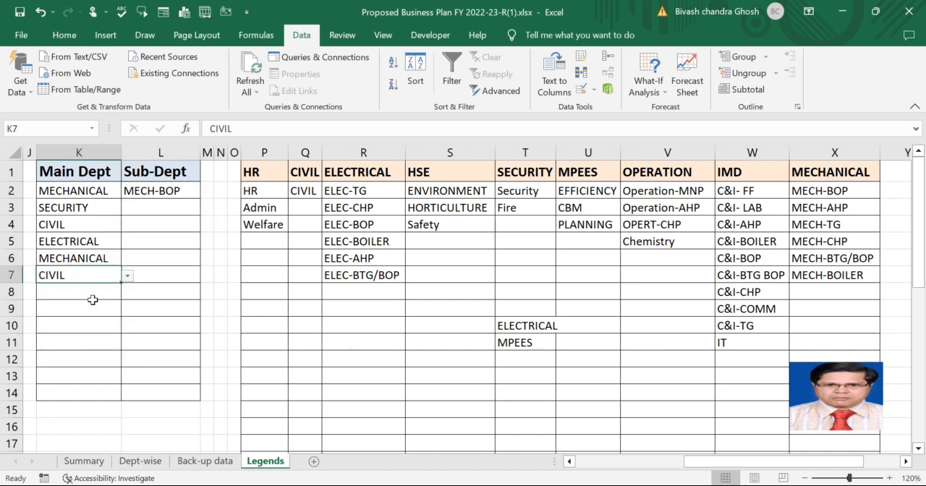
left_click(176, 278)
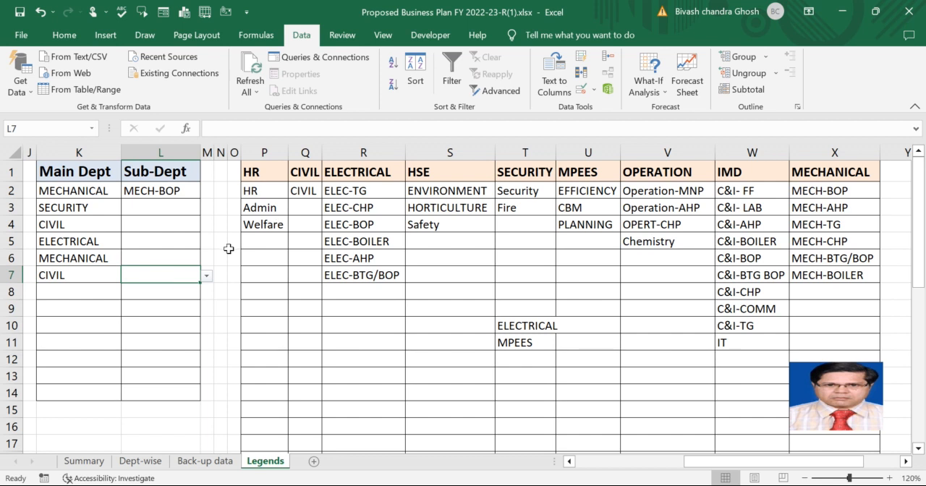
left_click(208, 276)
left_click(143, 291)
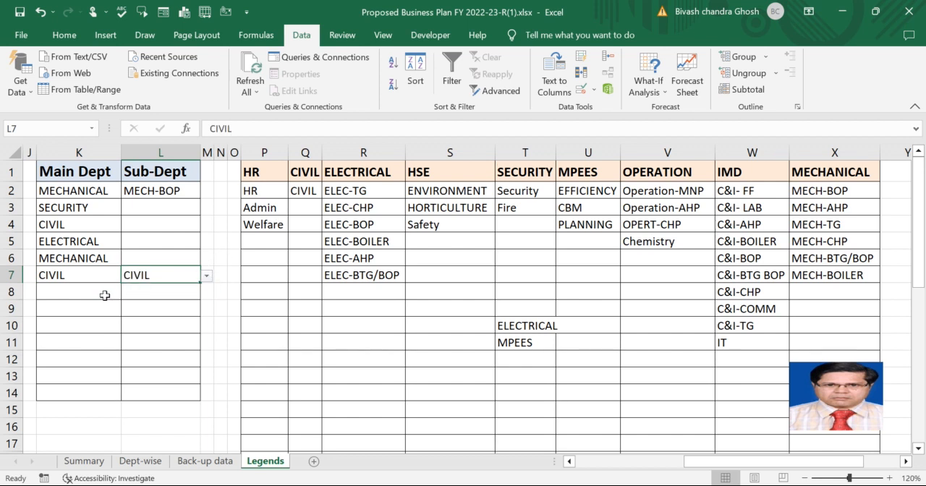
Choose ELECTRICAL as the main department in K8 and check the sub-department options offered in L8.
left_click(104, 293)
left_click(127, 292)
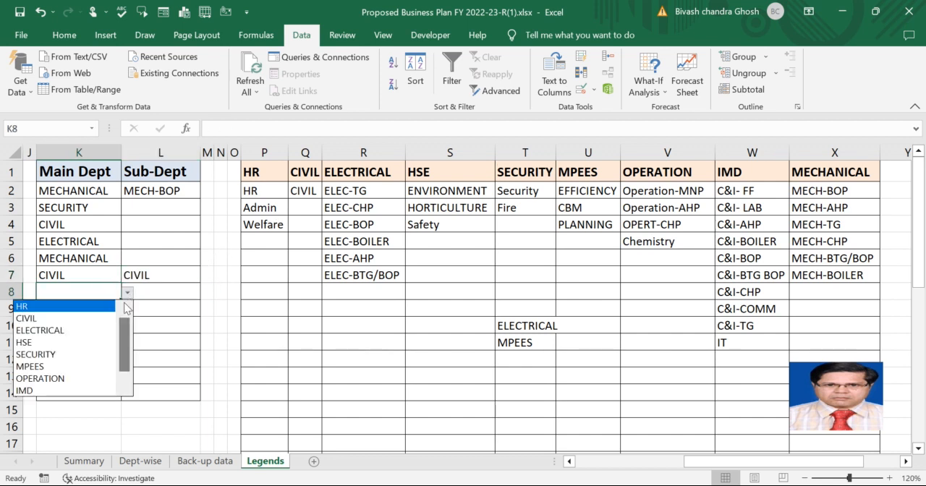
left_click(91, 338)
left_click(160, 295)
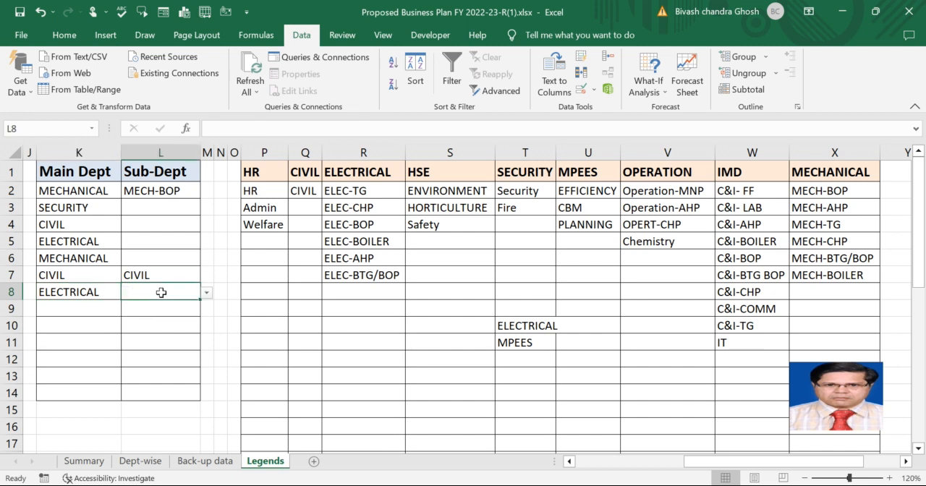
left_click(209, 293)
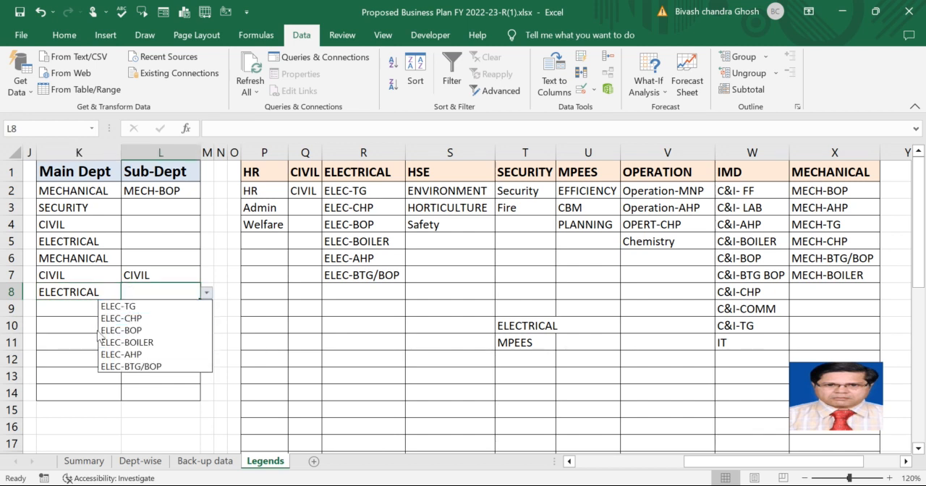
left_click(78, 310)
Change the main department in K8 to SECURITY and check the sub-department options in L8.
left_click(88, 294)
left_click(128, 293)
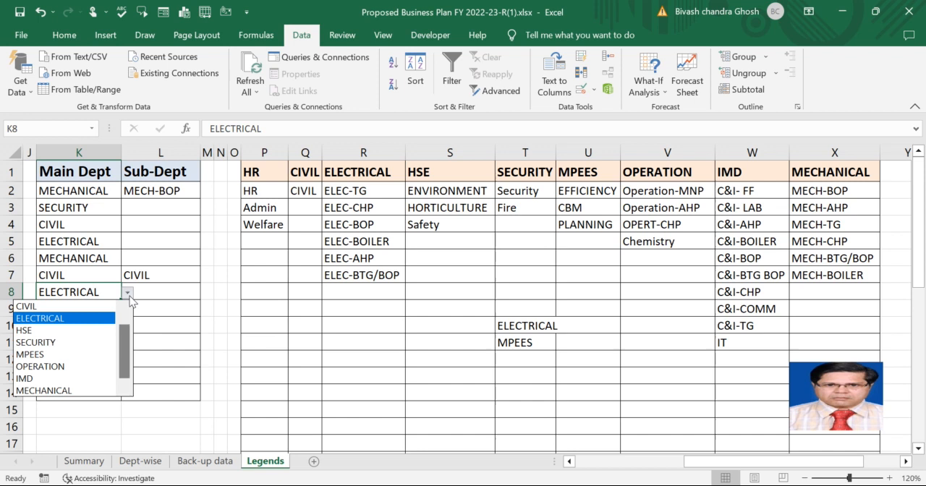
left_click(81, 342)
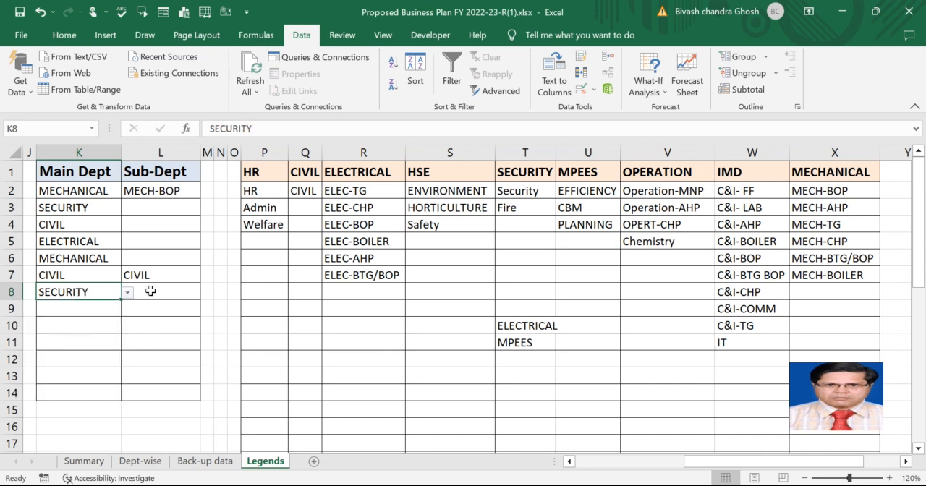
left_click(196, 295)
left_click(208, 293)
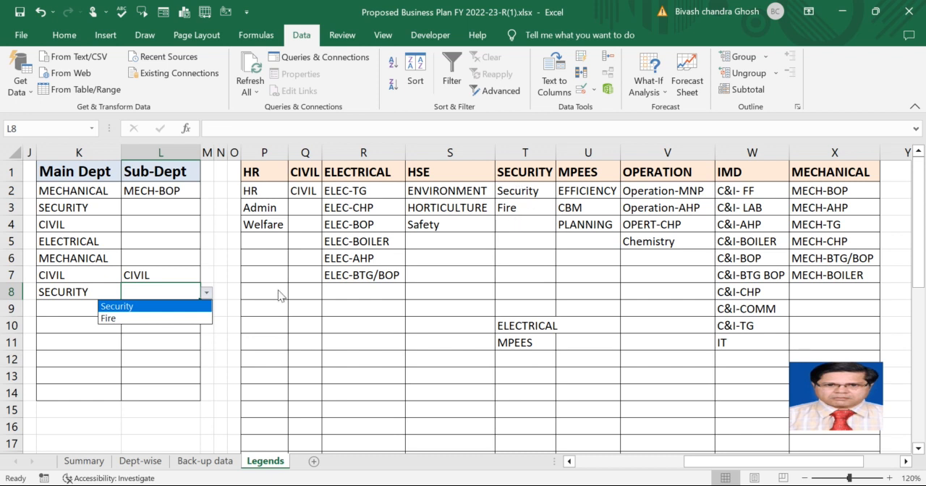
left_click(88, 289)
Set the main department in K8 to OPERATION and view the sub-department options in L8.
left_click(107, 287)
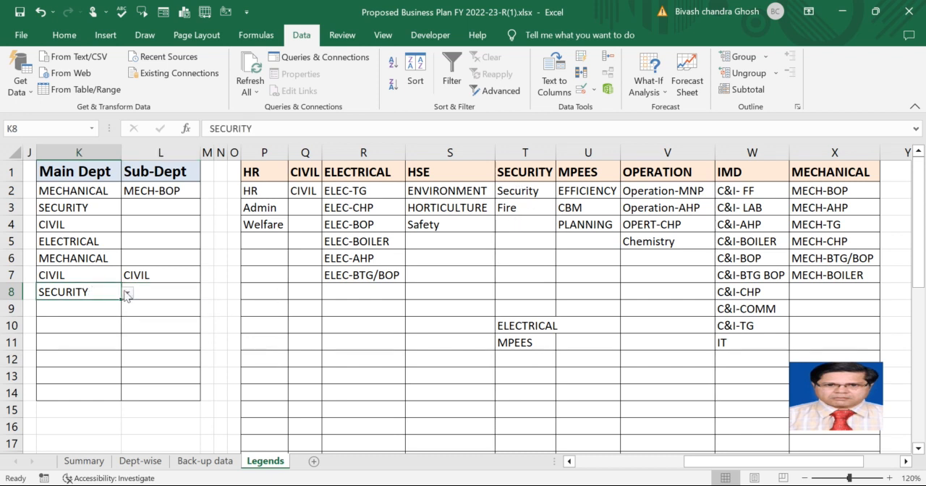
left_click(128, 292)
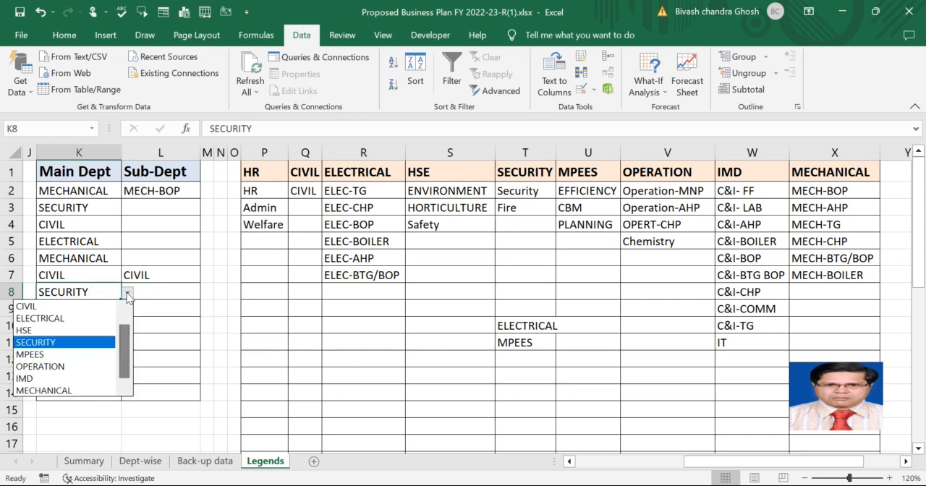
left_click(78, 369)
left_click(156, 290)
left_click(207, 293)
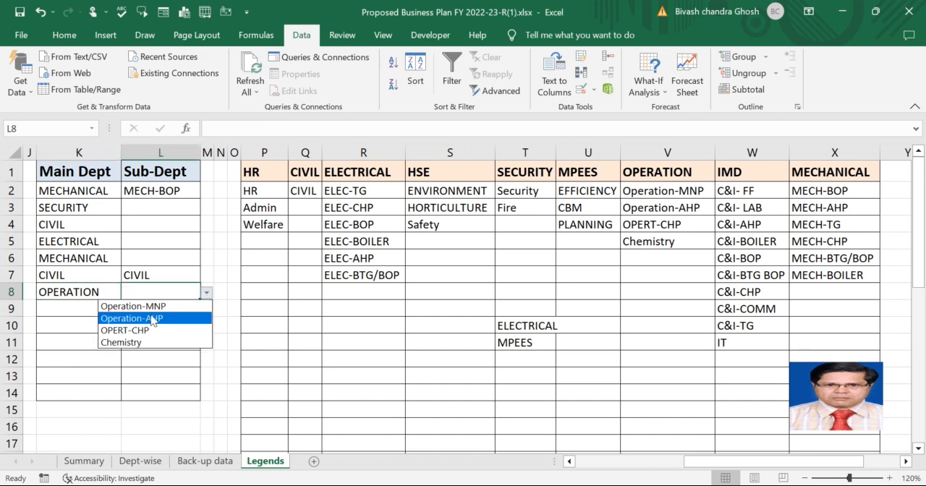
left_click(160, 288)
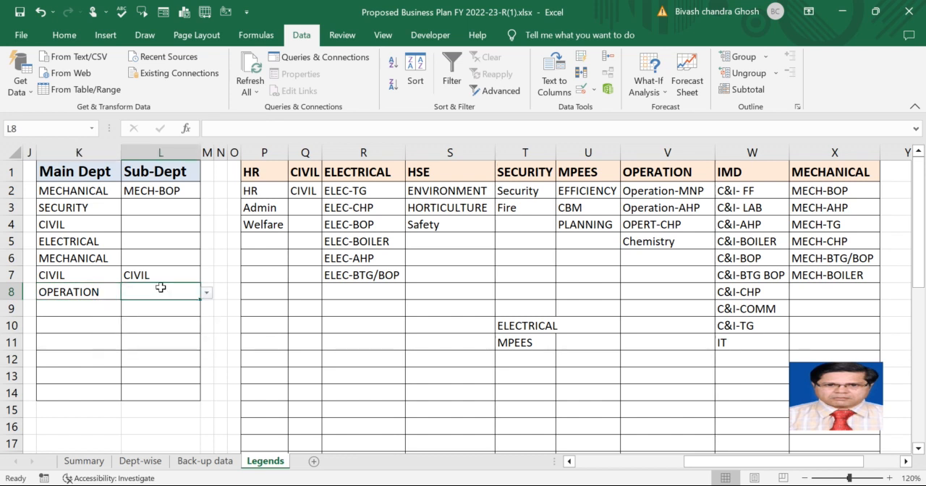